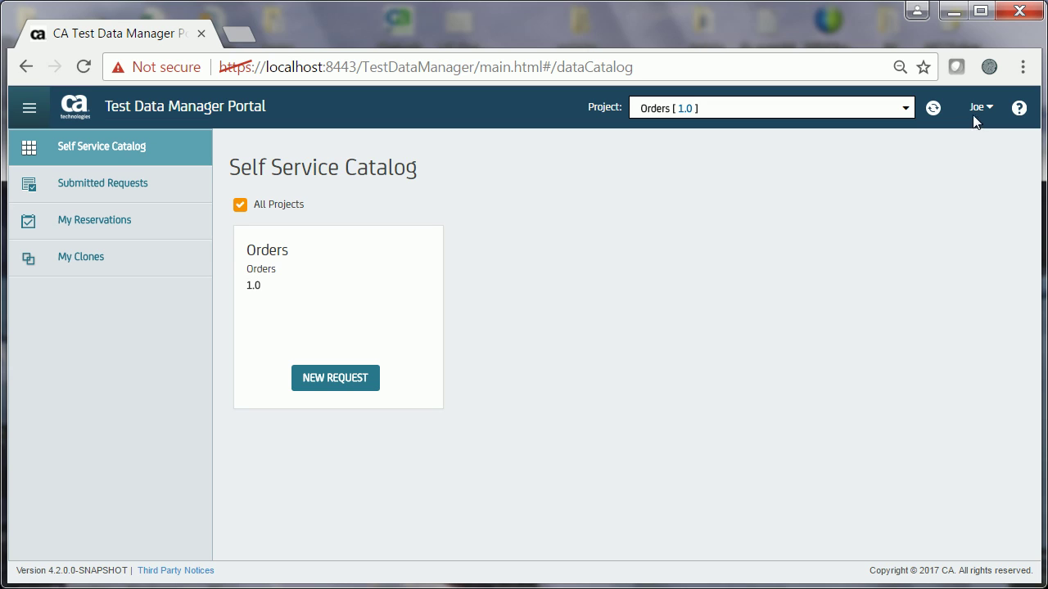
- Switch the project to Orders [1.0] and start a new Orders request from the Self Service Catalog
{"action": "left_click", "coordinate": [906, 109]}
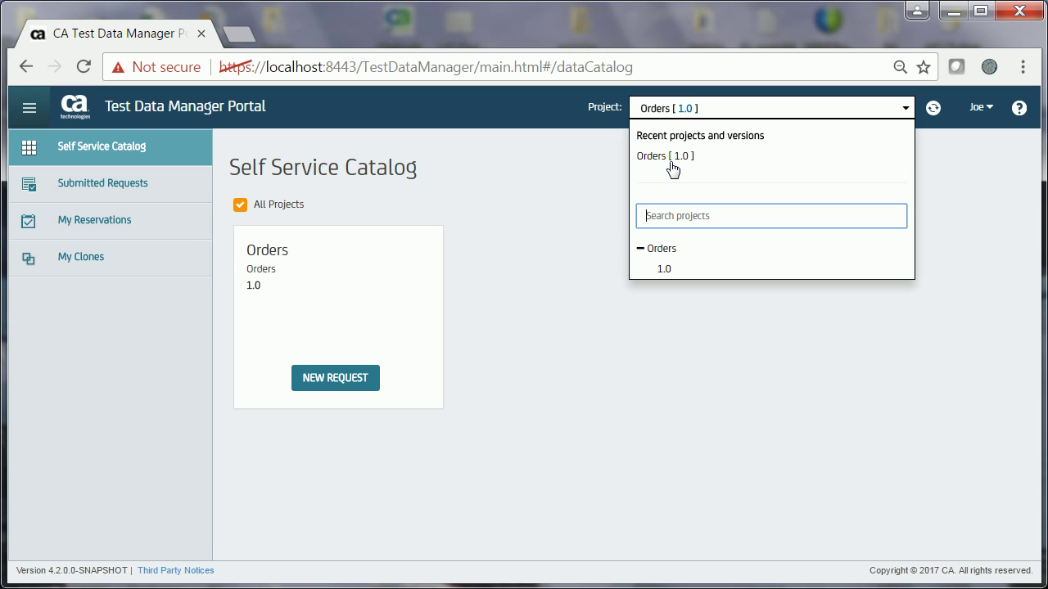
{"action": "left_click", "coordinate": [666, 269]}
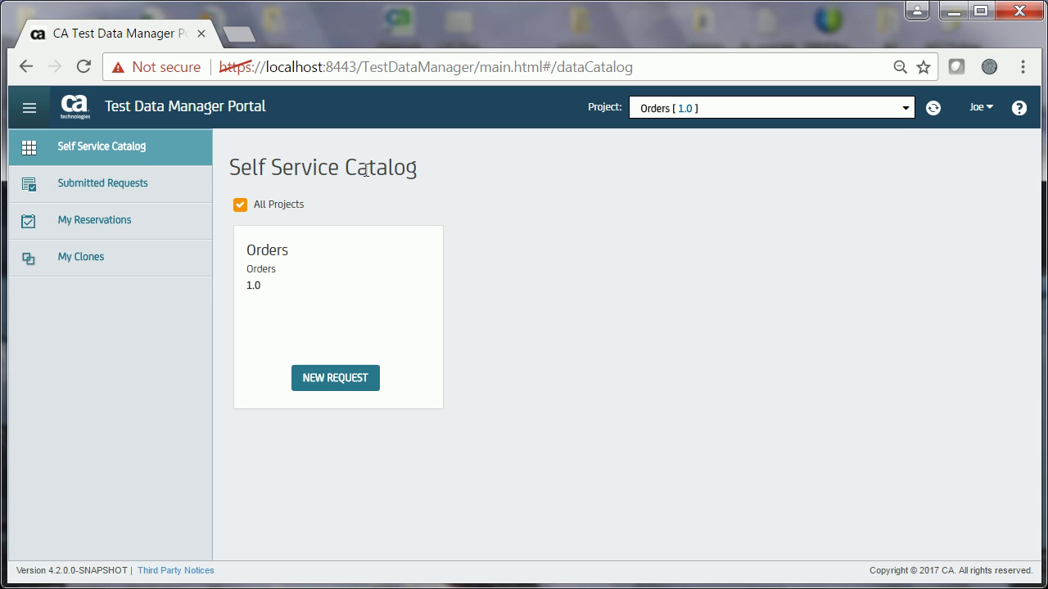
{"action": "left_click", "coordinate": [146, 148]}
{"action": "left_click", "coordinate": [333, 381]}
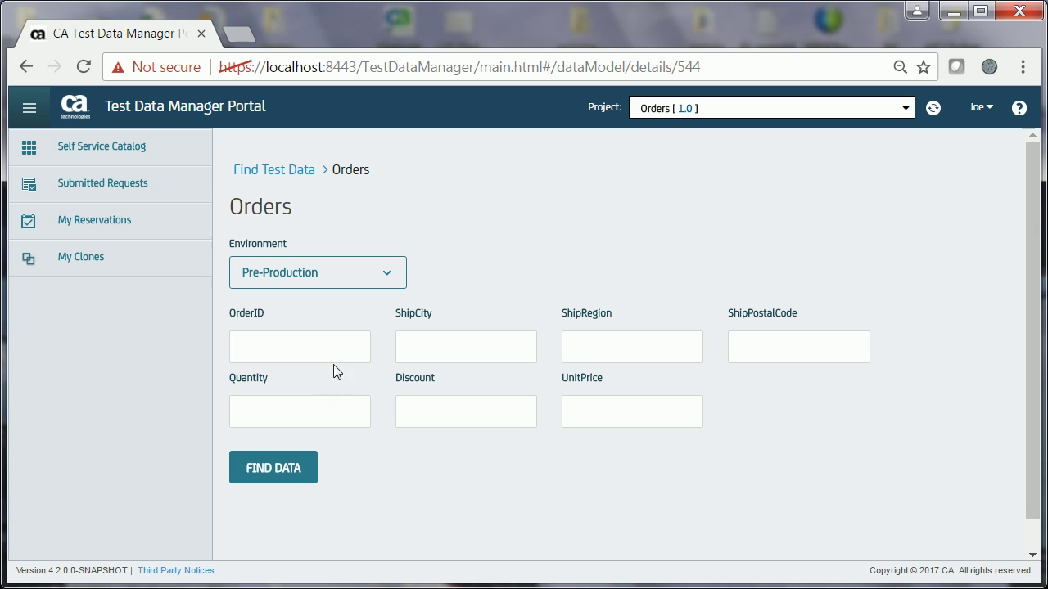
- Set the environment to Staging and find all orders, browsing results from OrderID 10248
{"action": "left_click", "coordinate": [388, 280]}
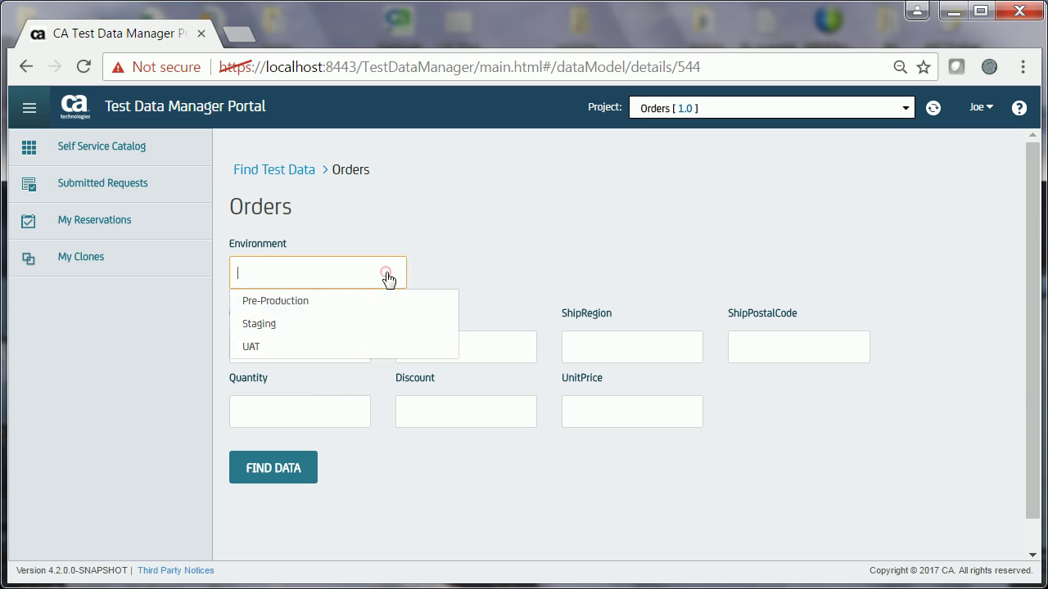
{"action": "left_click", "coordinate": [294, 330]}
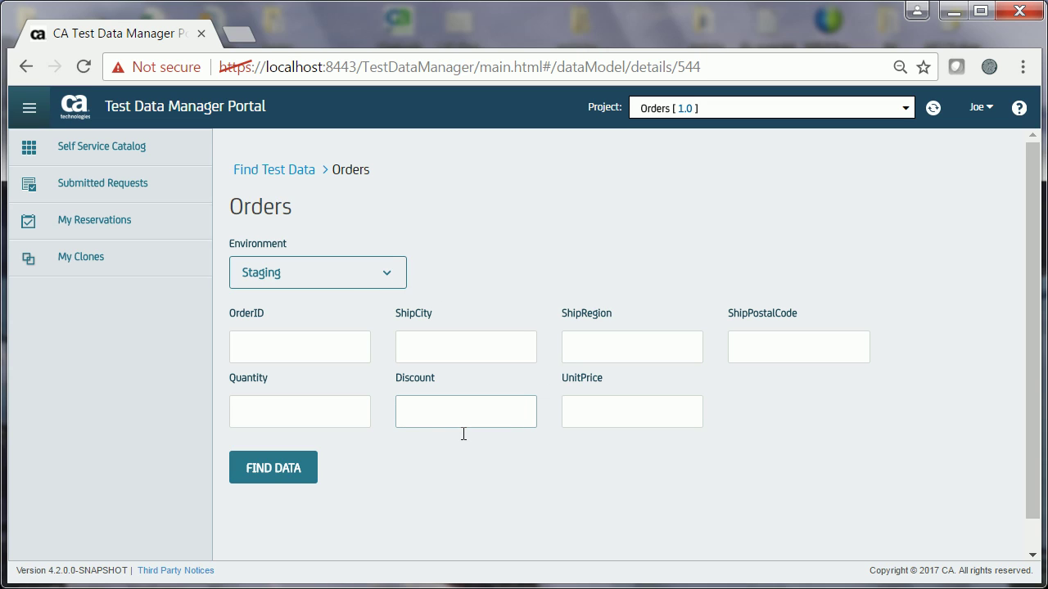
{"action": "left_click", "coordinate": [296, 468]}
{"action": "scroll", "coordinate": [719, 463], "scroll_direction": "down", "scroll_amount": 5}
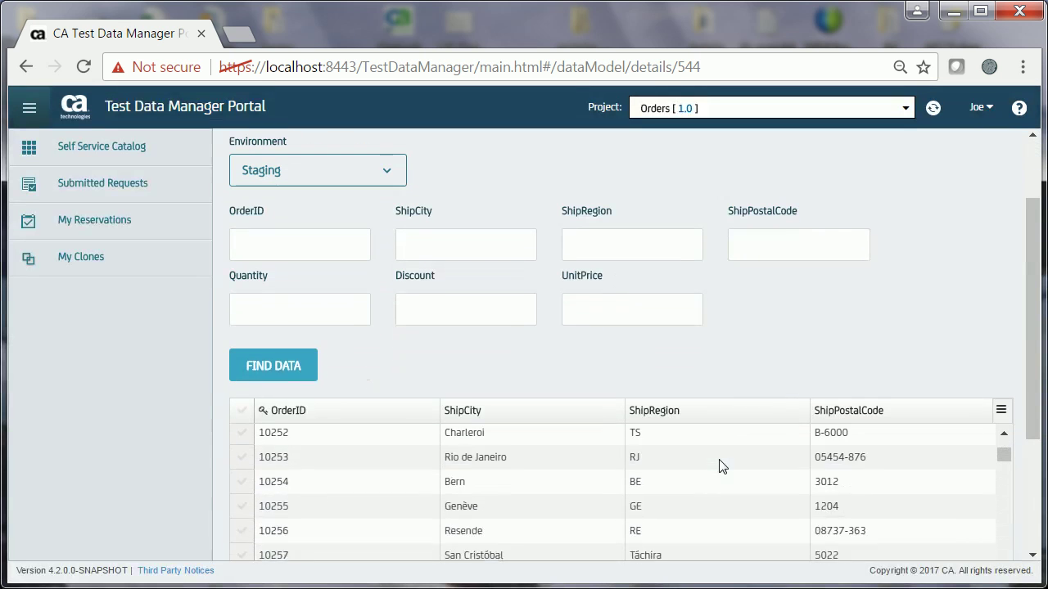
{"action": "scroll", "coordinate": [719, 467], "scroll_direction": "up", "scroll_amount": 3}
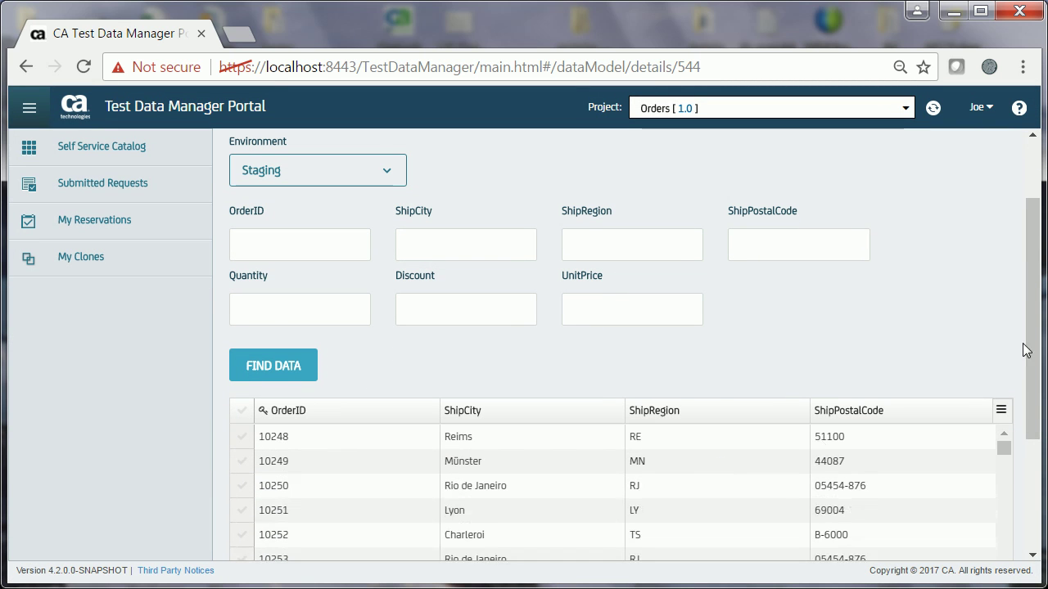
{"action": "scroll", "coordinate": [1029, 343], "scroll_direction": "down", "scroll_amount": 3}
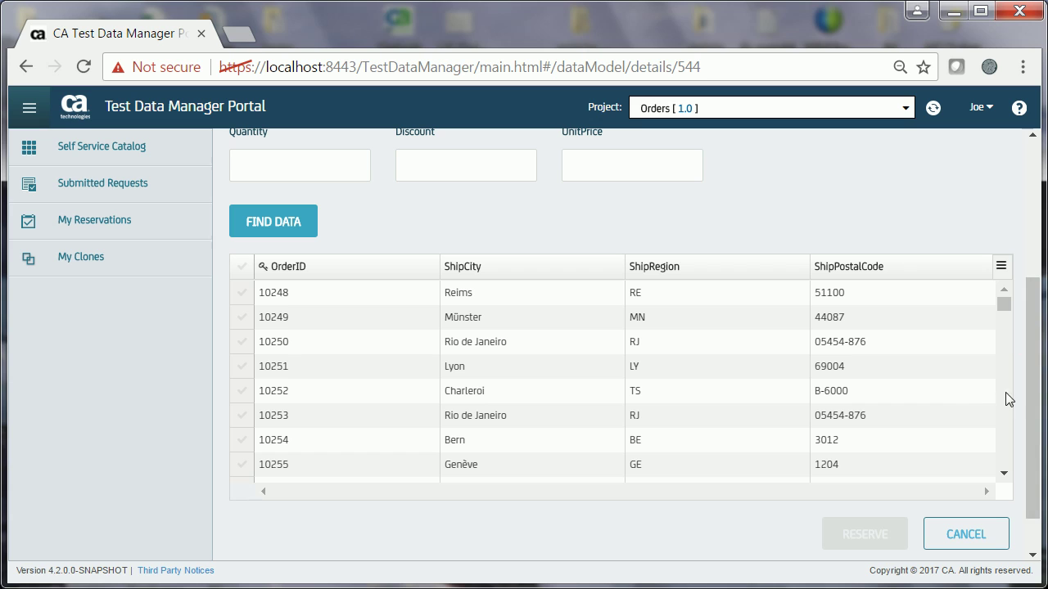
{"action": "scroll", "coordinate": [1030, 299], "scroll_direction": "up", "scroll_amount": 4}
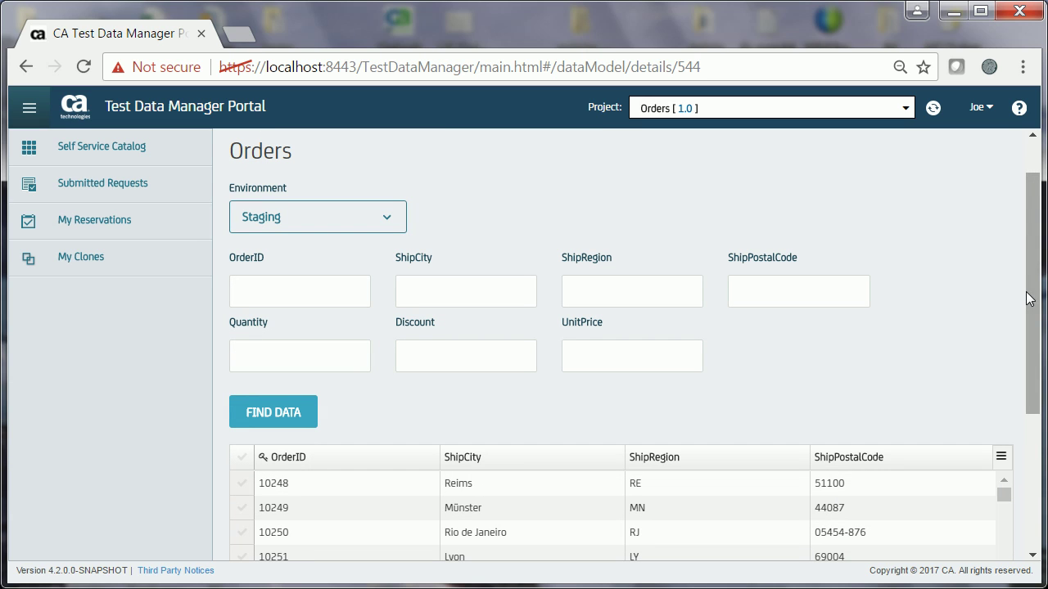
- Search with ShipRegion GR, then Quantity 50, then Discount 0.2 until only order 10258 (Graz) remains
{"action": "left_click", "coordinate": [590, 291]}
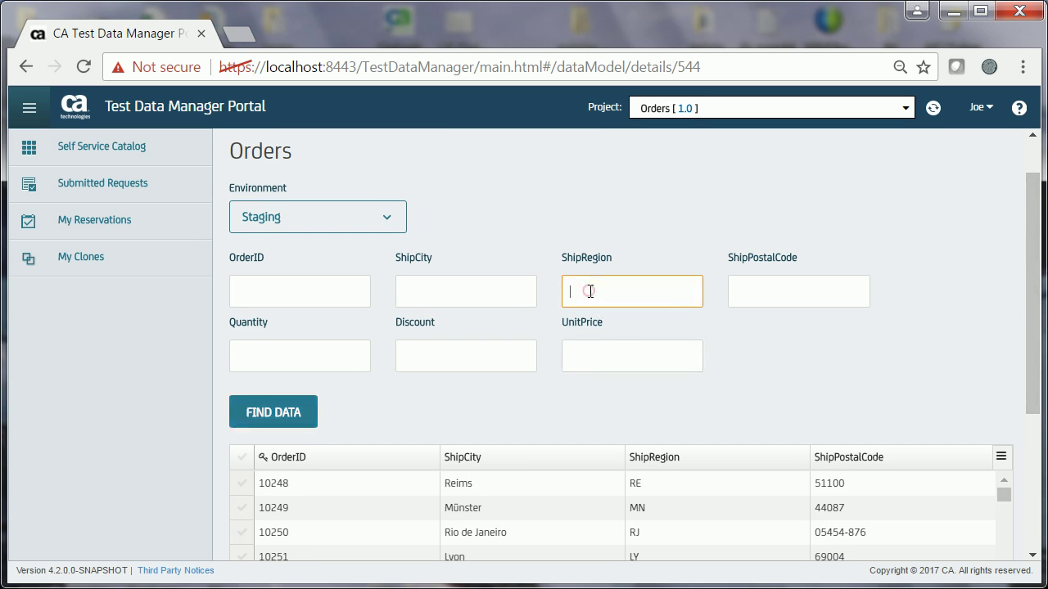
{"action": "type", "text": "GR"}
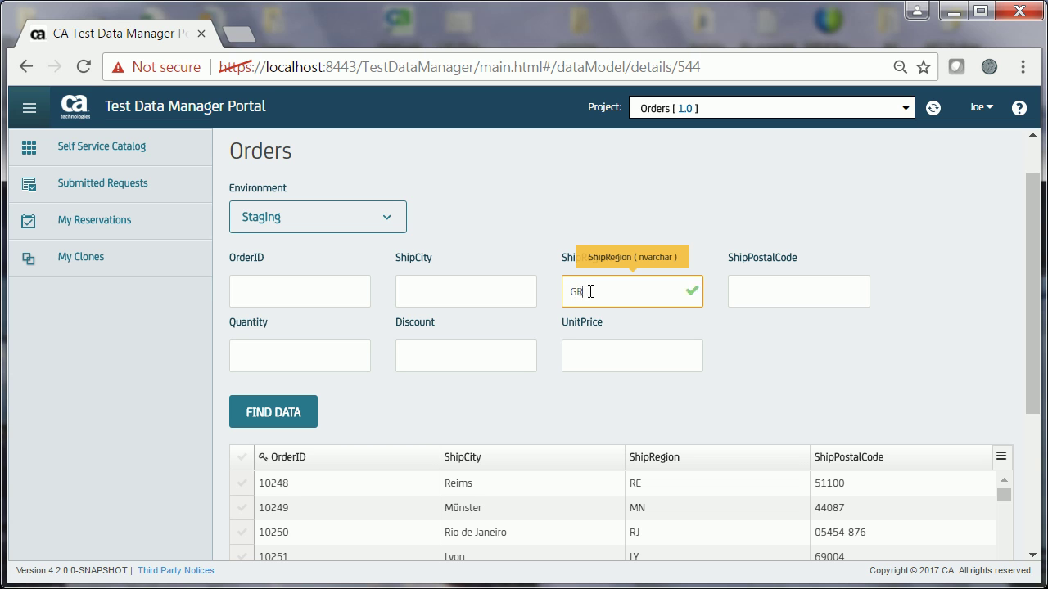
{"action": "left_click", "coordinate": [302, 415]}
{"action": "left_click_drag", "start_coordinate": [1037, 288], "coordinate": [1035, 335]}
{"action": "left_click", "coordinate": [336, 276]}
{"action": "type", "text": "50"}
{"action": "left_click", "coordinate": [305, 331]}
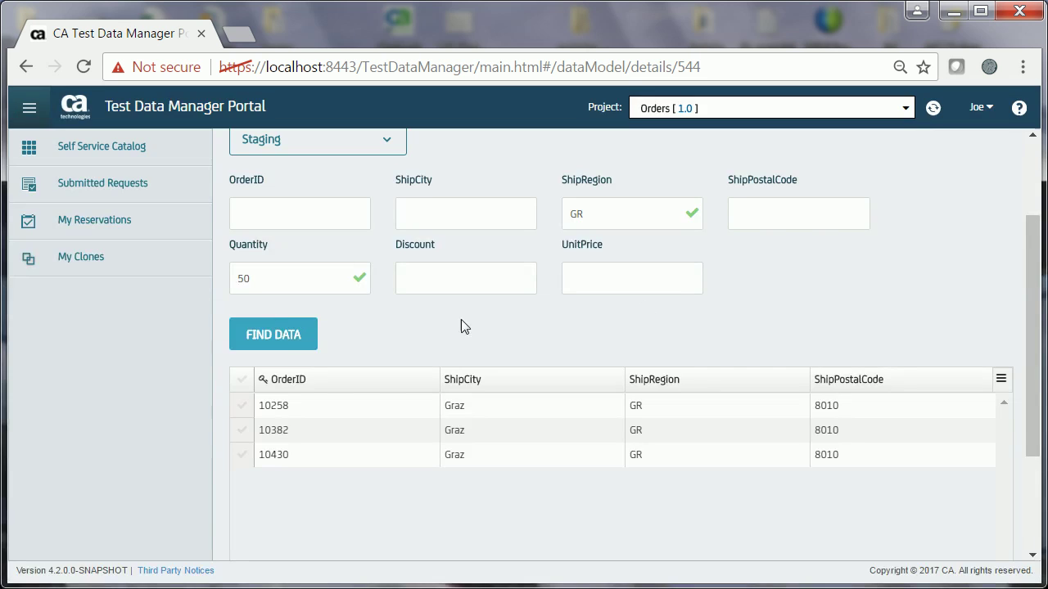
{"action": "left_click_drag", "start_coordinate": [1032, 307], "coordinate": [1036, 292]}
{"action": "left_click", "coordinate": [427, 305]}
{"action": "type", "text": "0.2"}
{"action": "left_click", "coordinate": [297, 361]}
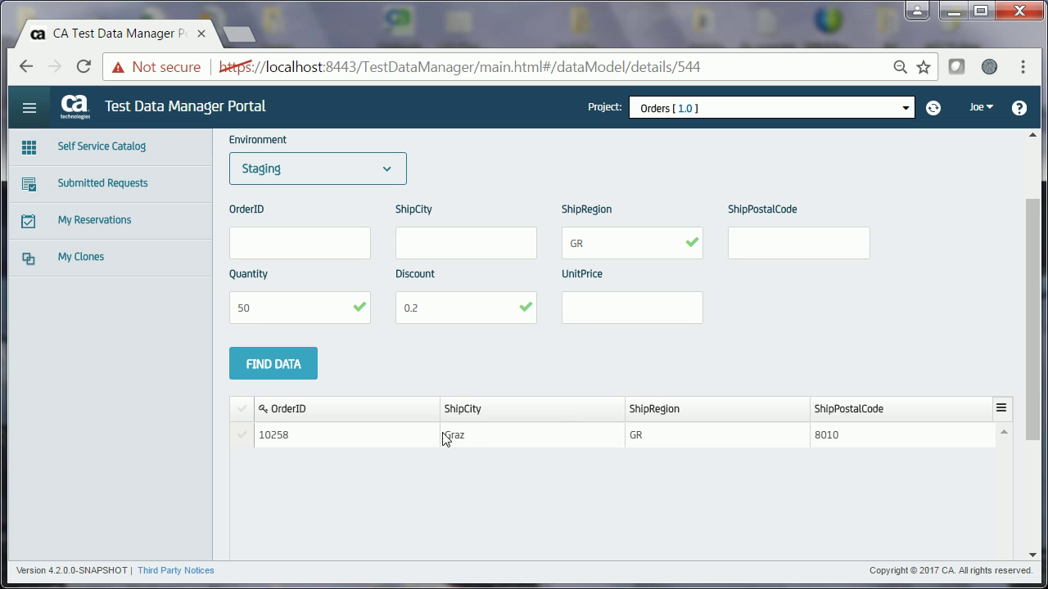
- Select order 10258 and reserve it, renaming the reservation to Orders_Reserve
{"action": "left_click", "coordinate": [242, 435]}
{"action": "scroll", "coordinate": [434, 453], "scroll_direction": "down", "scroll_amount": 3}
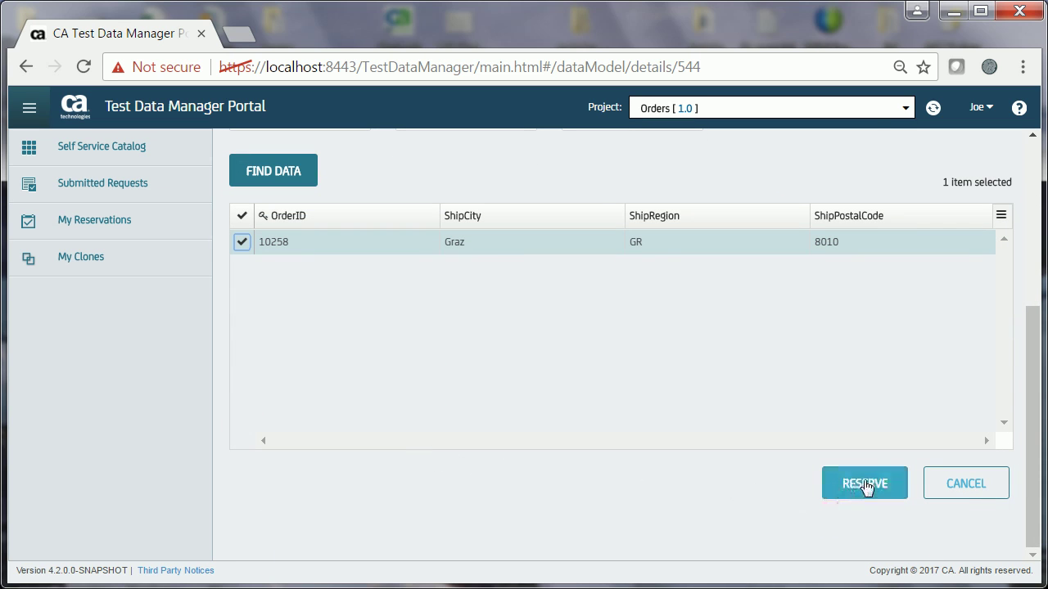
{"action": "left_click", "coordinate": [866, 485]}
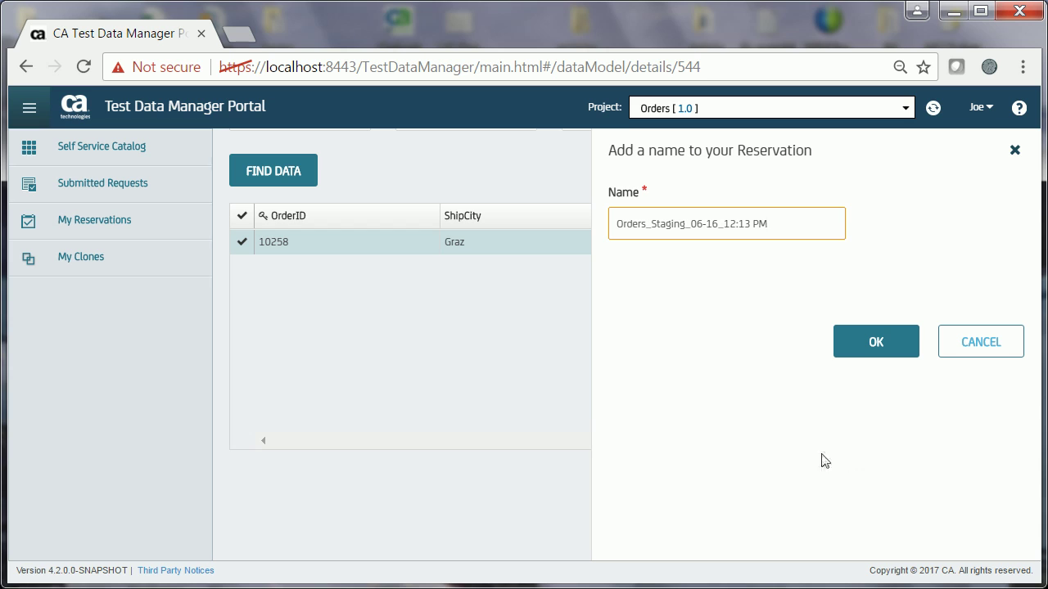
{"action": "left_click_drag", "start_coordinate": [769, 224], "coordinate": [606, 222]}
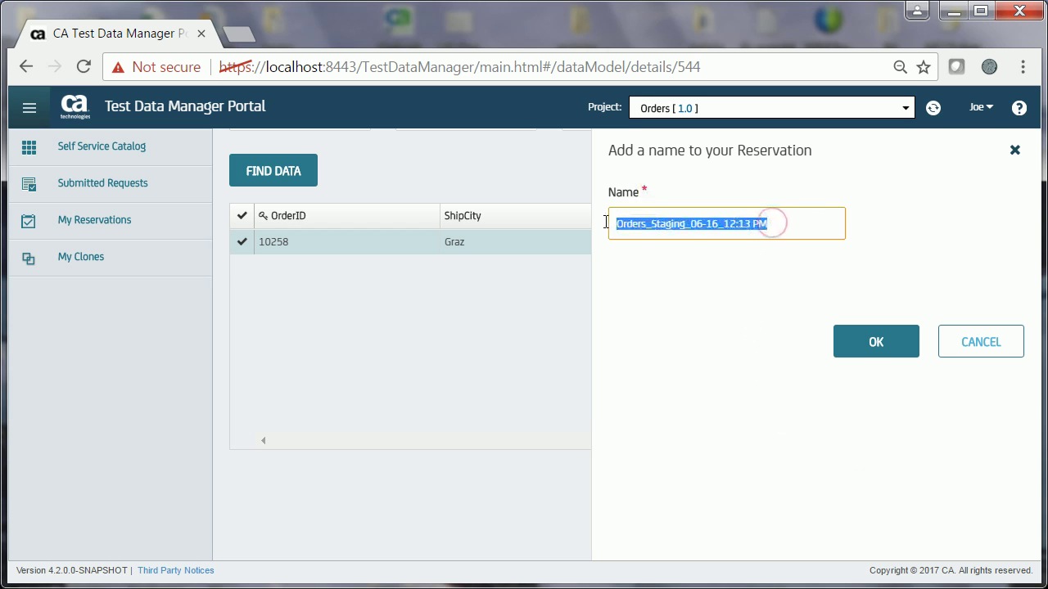
{"action": "type", "text": "Order"}
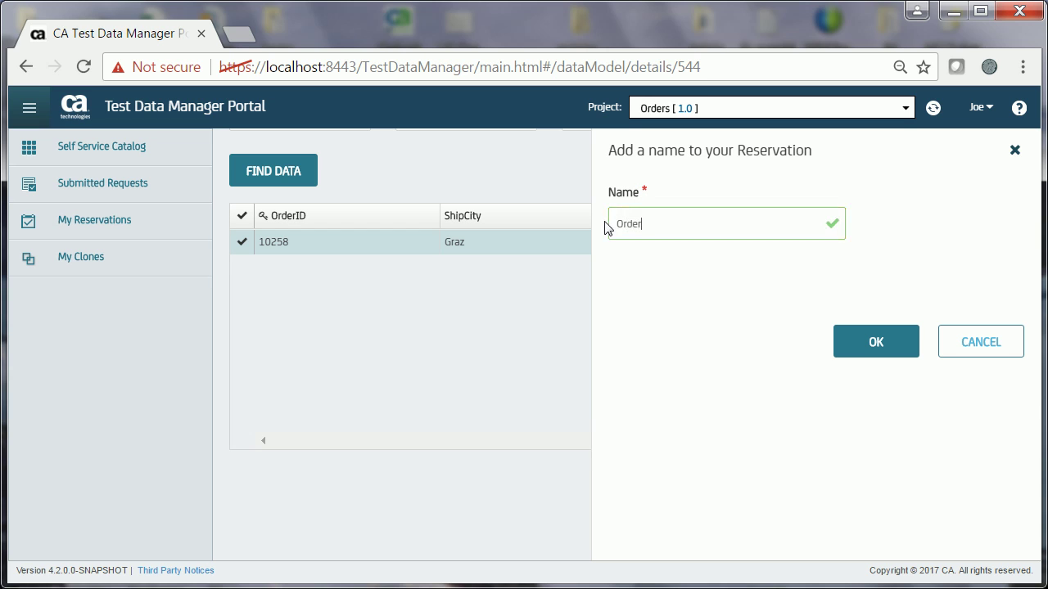
{"action": "type", "text": "s_Reserve"}
{"action": "left_click", "coordinate": [879, 340]}
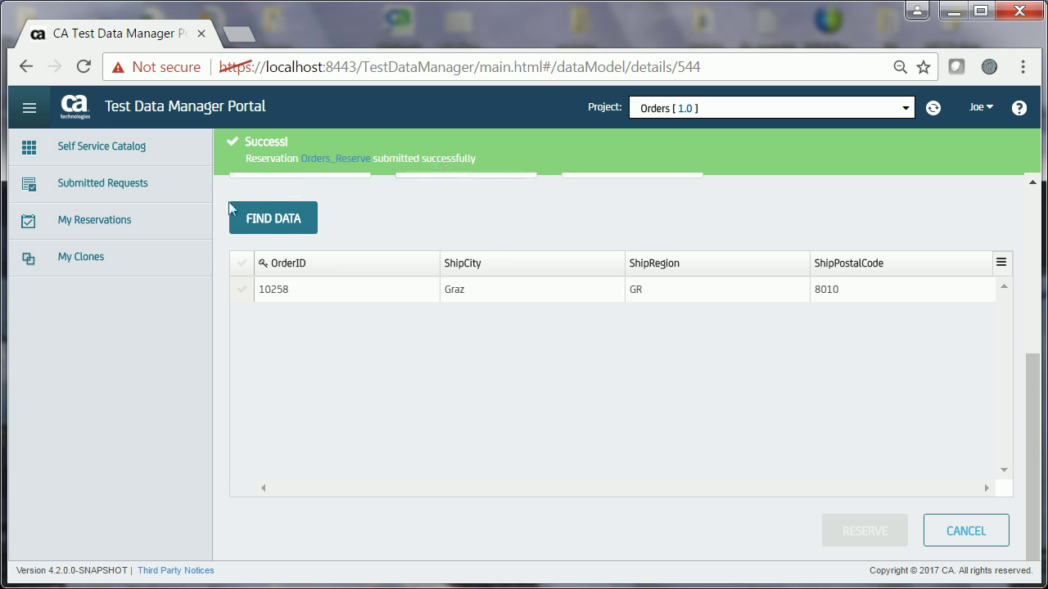
- Open the Orders_Reserve entry from My Reservations to view its details
{"action": "left_click", "coordinate": [147, 226]}
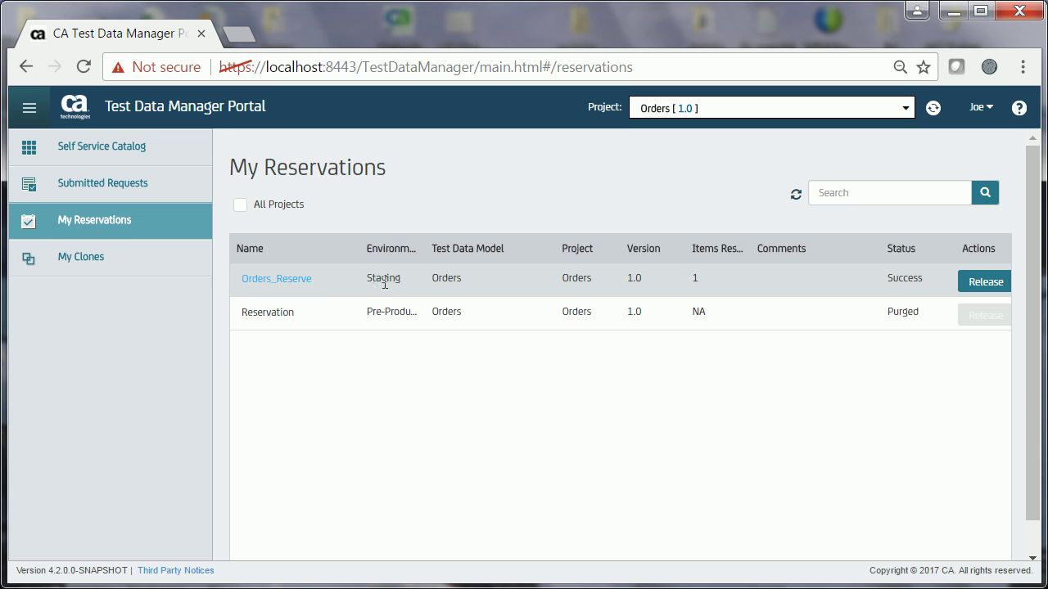
{"action": "left_click", "coordinate": [279, 280]}
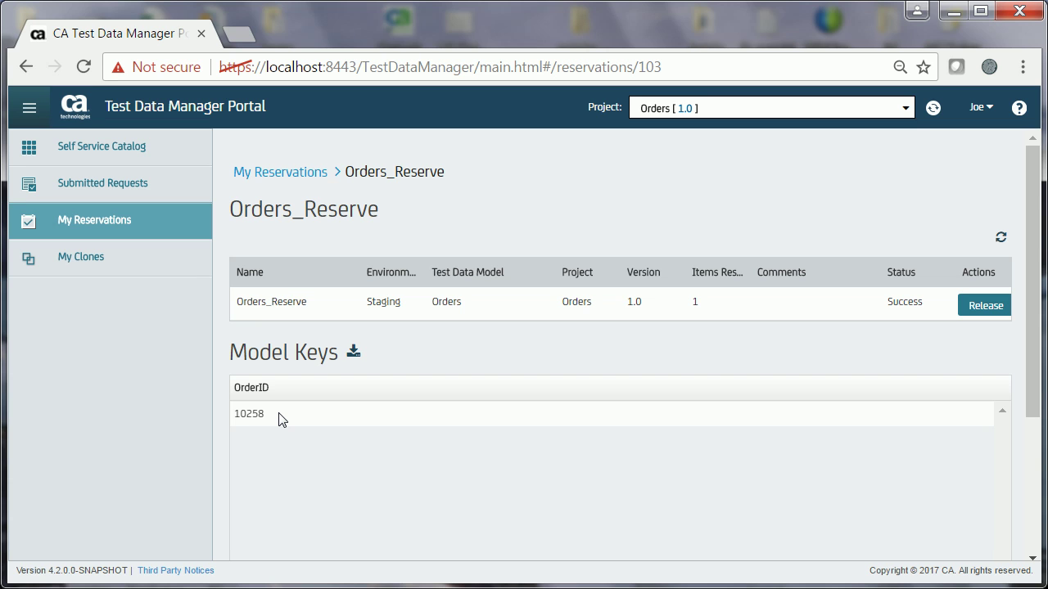
- Download the model keys as Orders_Reserve.csv into the Find_Reserve folder and open the file
{"action": "left_click", "coordinate": [354, 352]}
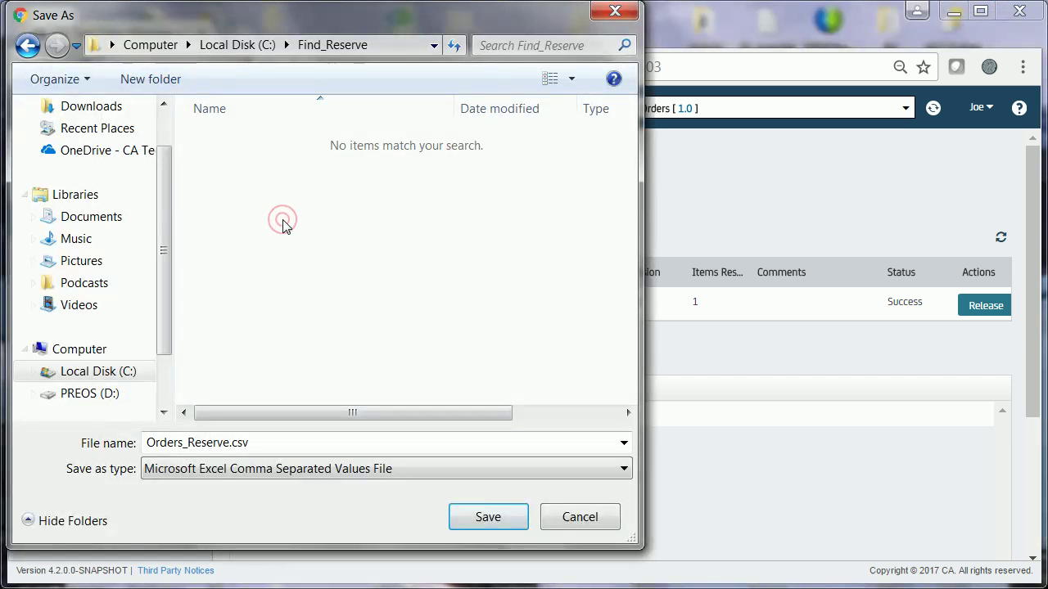
{"action": "left_click", "coordinate": [502, 518]}
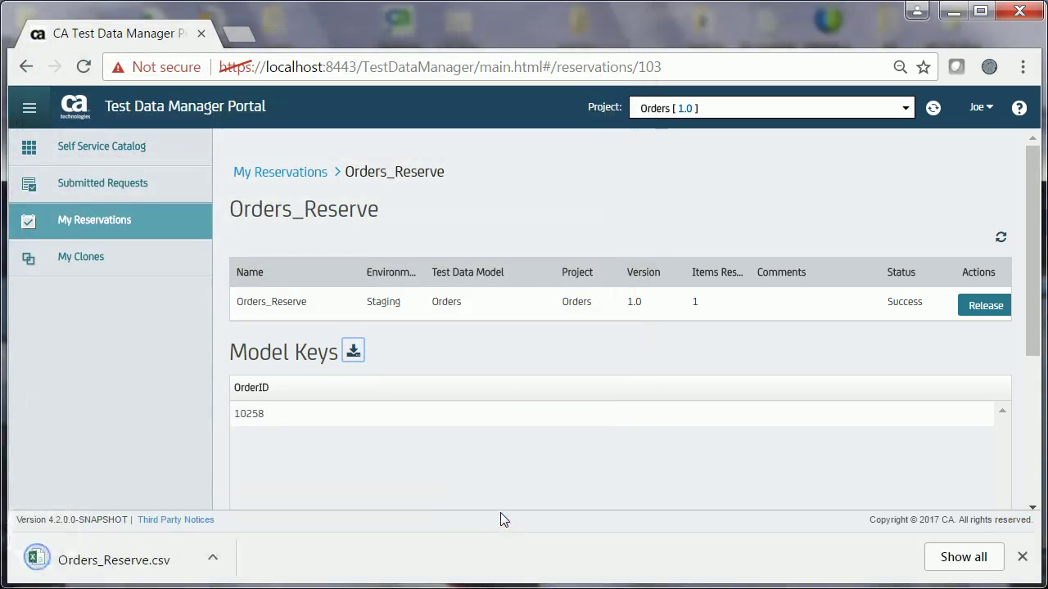
{"action": "left_click", "coordinate": [228, 564]}
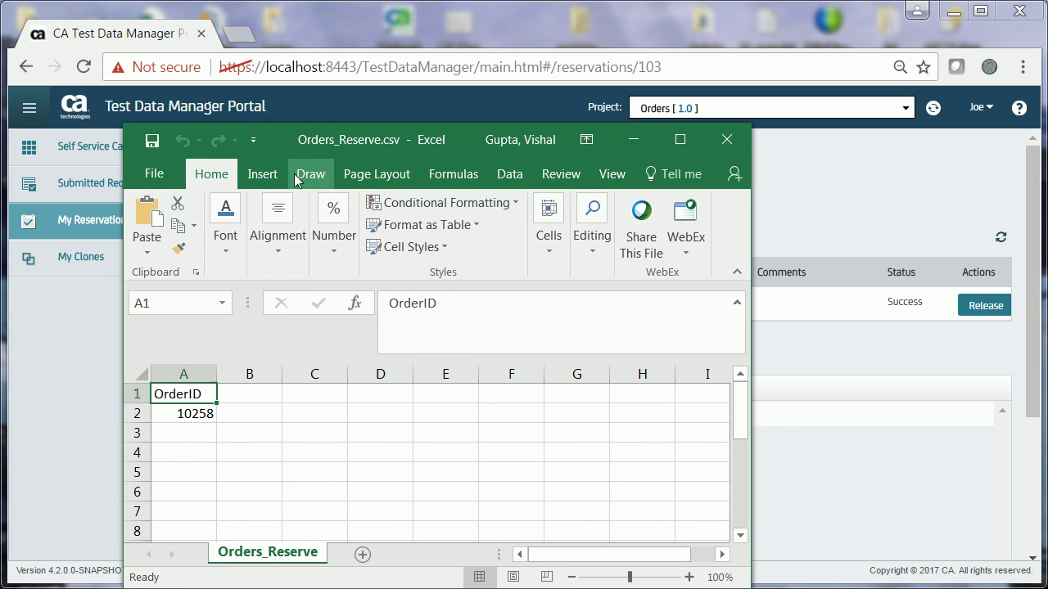
- Confirm cell A2 of Orders_Reserve.csv holds OrderID 10258, then close Excel
{"action": "left_click_drag", "start_coordinate": [355, 139], "coordinate": [606, 72]}
{"action": "left_click", "coordinate": [202, 347]}
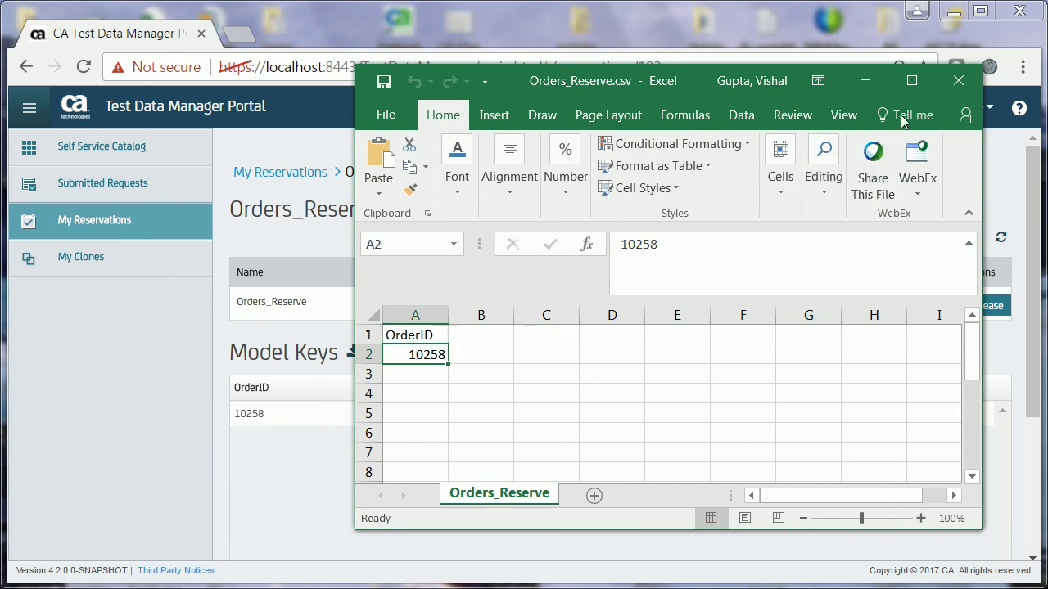
{"action": "left_click", "coordinate": [960, 81]}
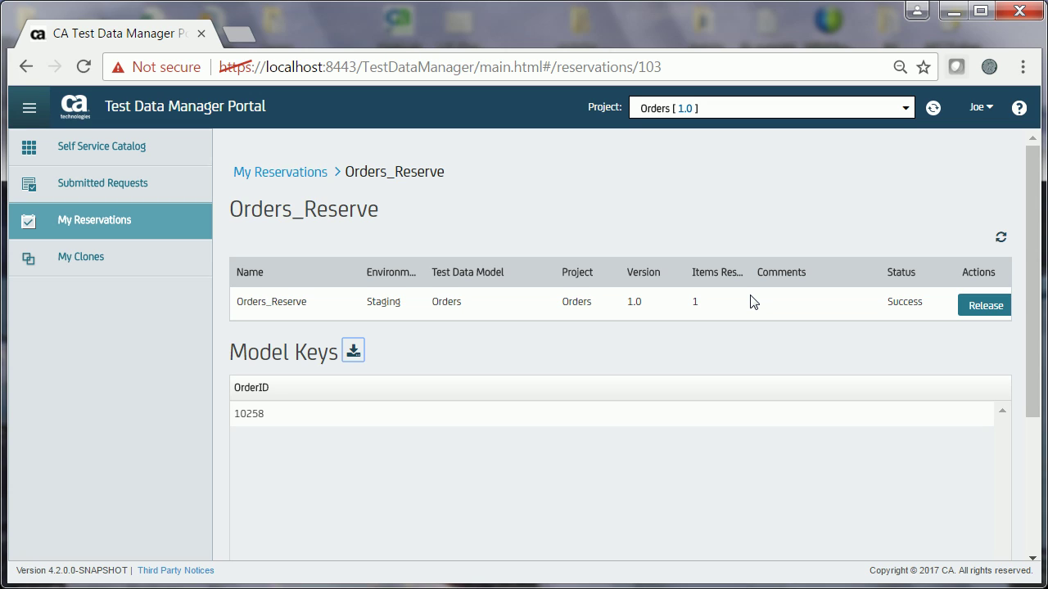
- Release Orders_Reserve and go back to My Reservations, where both reservations show Purged
{"action": "left_click", "coordinate": [985, 308]}
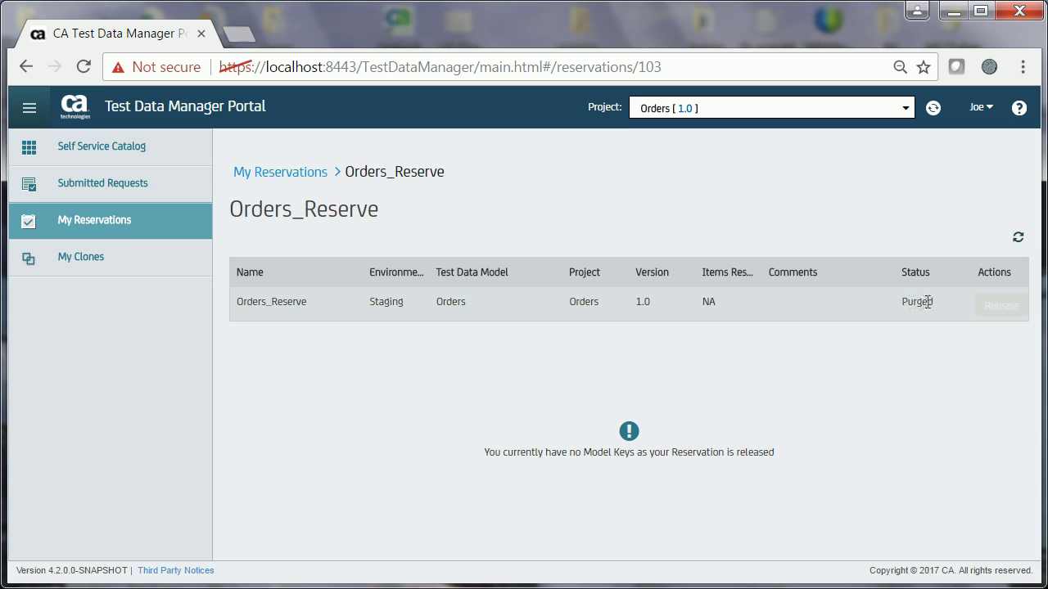
{"action": "left_click", "coordinate": [274, 173]}
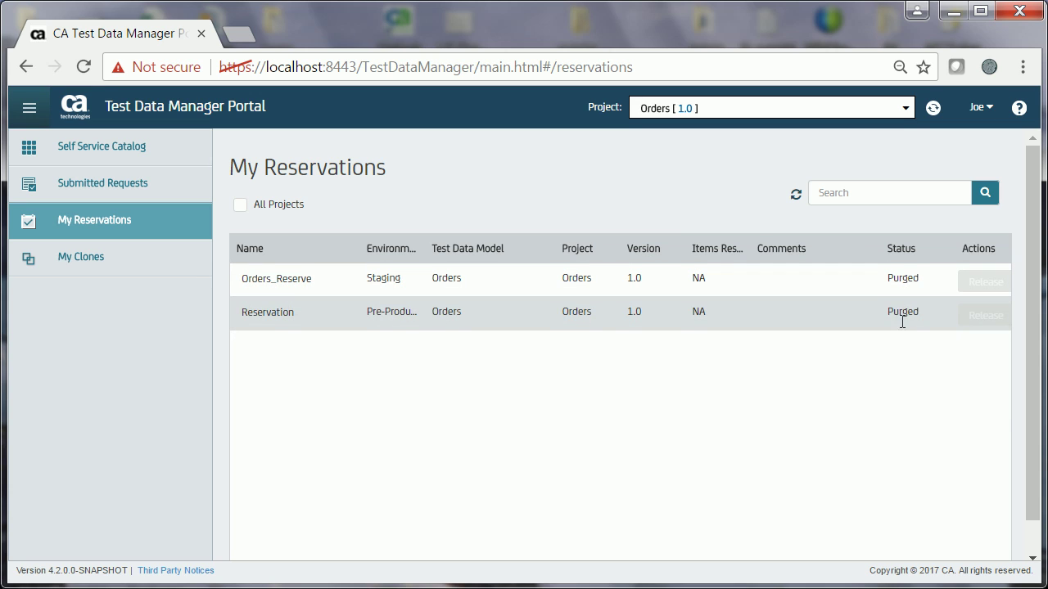
{"action": "left_click", "coordinate": [895, 392]}
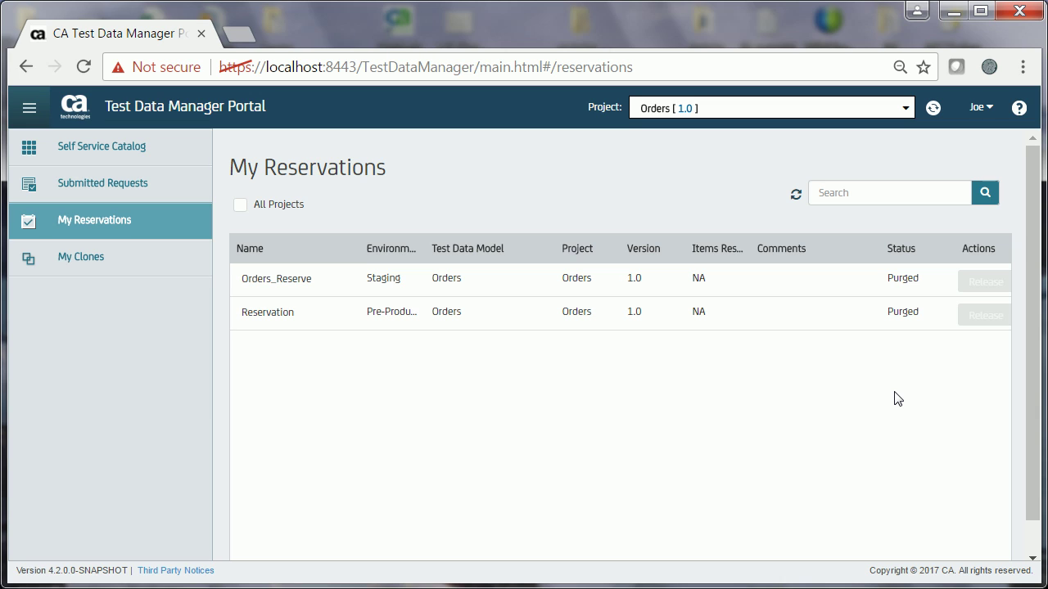
{"action": "scroll", "coordinate": [895, 397], "scroll_direction": "down", "scroll_amount": 1}
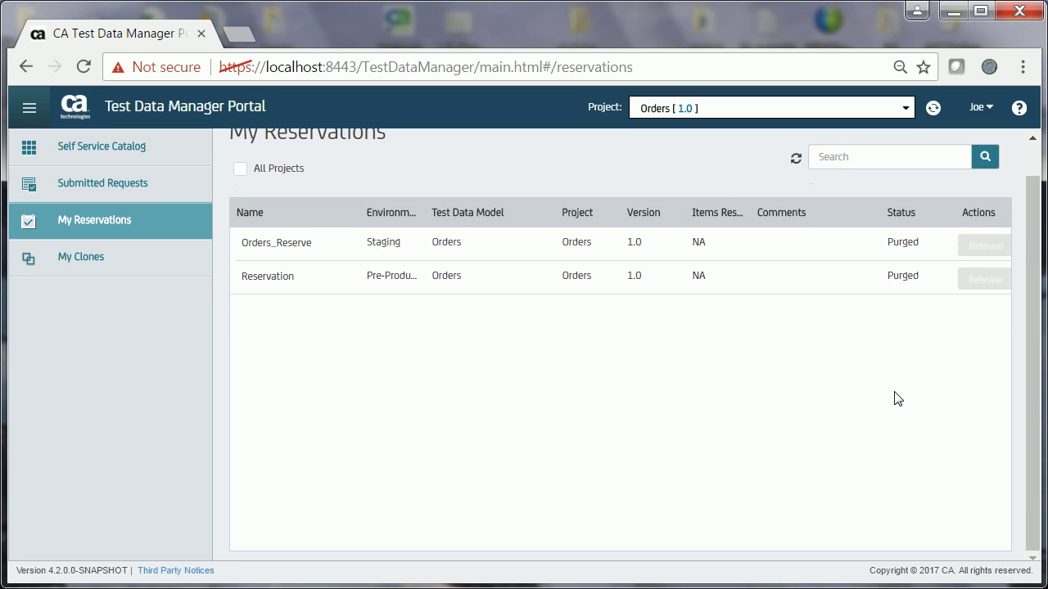